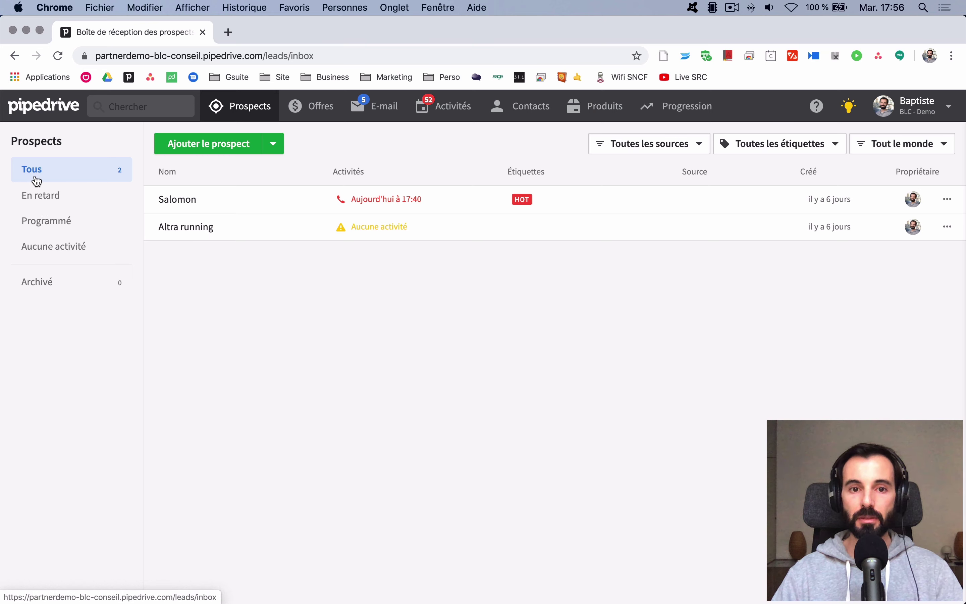
Review the prospects under En retard, Programmé, Aucune activité and Archivé, check the activities list, and return to all prospects
click(38, 199)
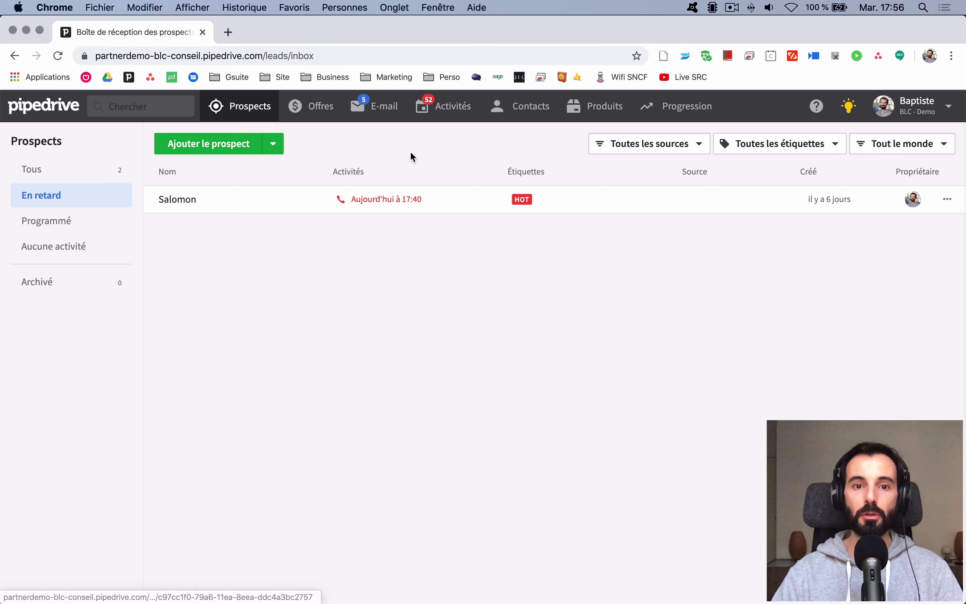
click(454, 109)
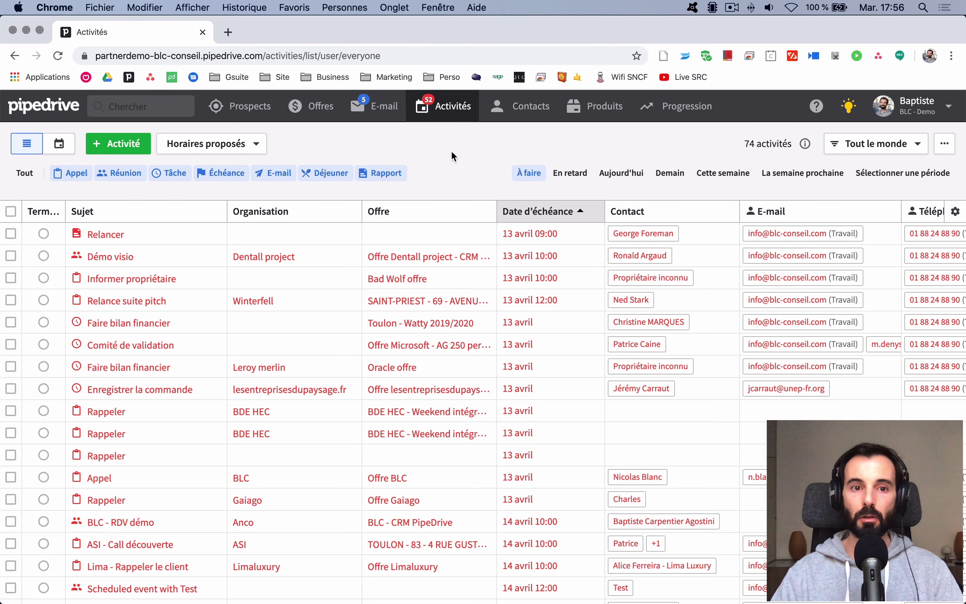
click(246, 111)
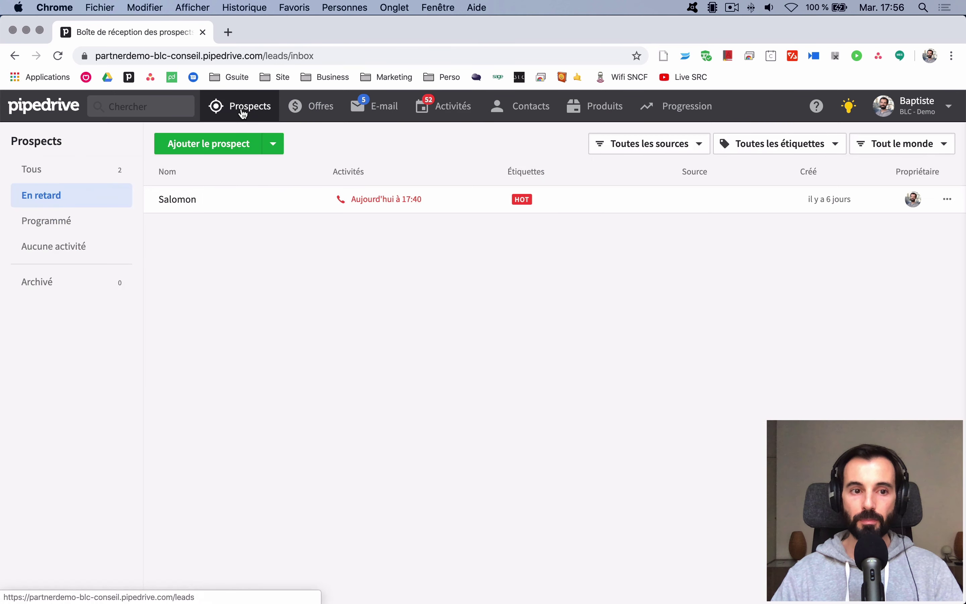
click(53, 224)
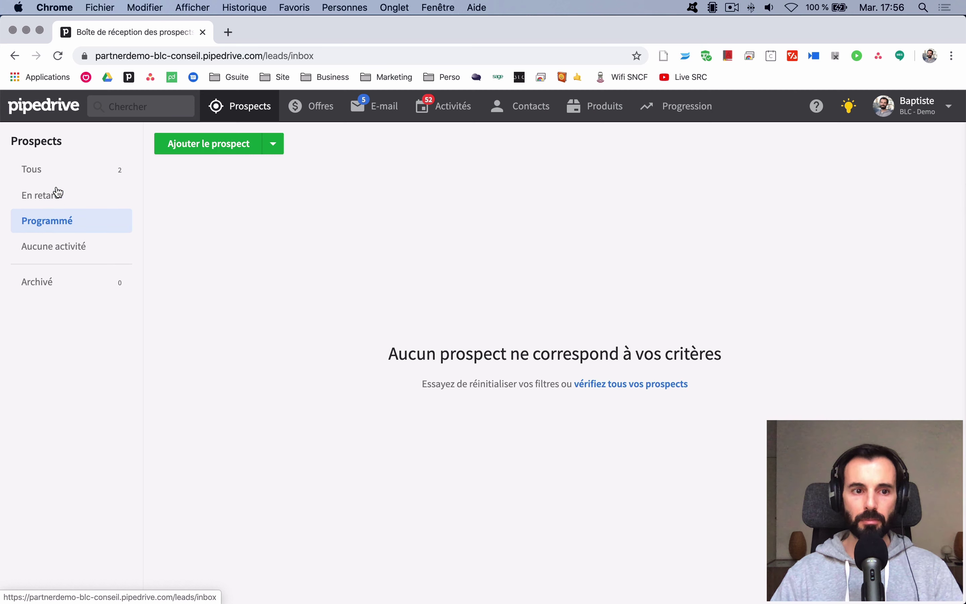
click(52, 247)
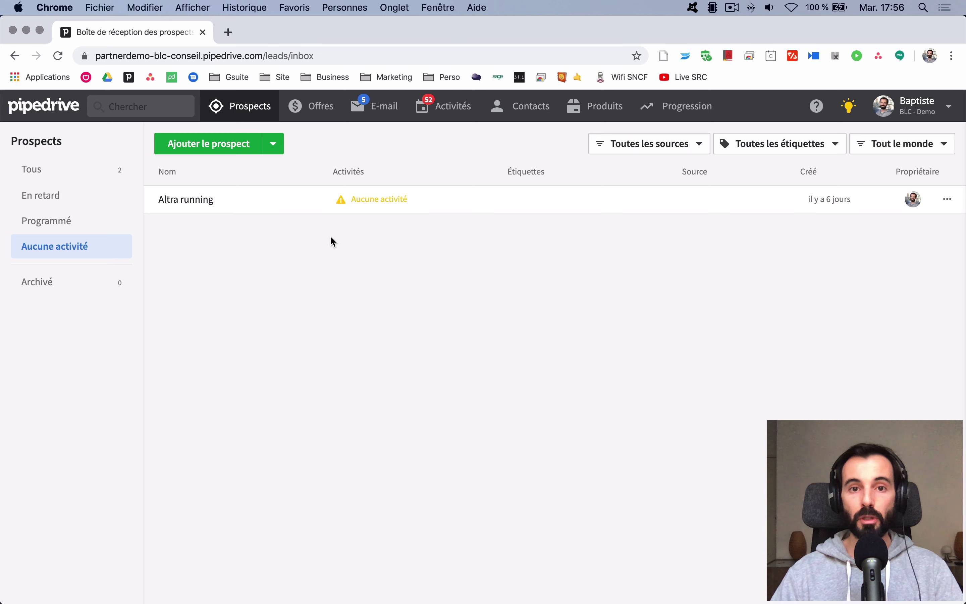
click(27, 284)
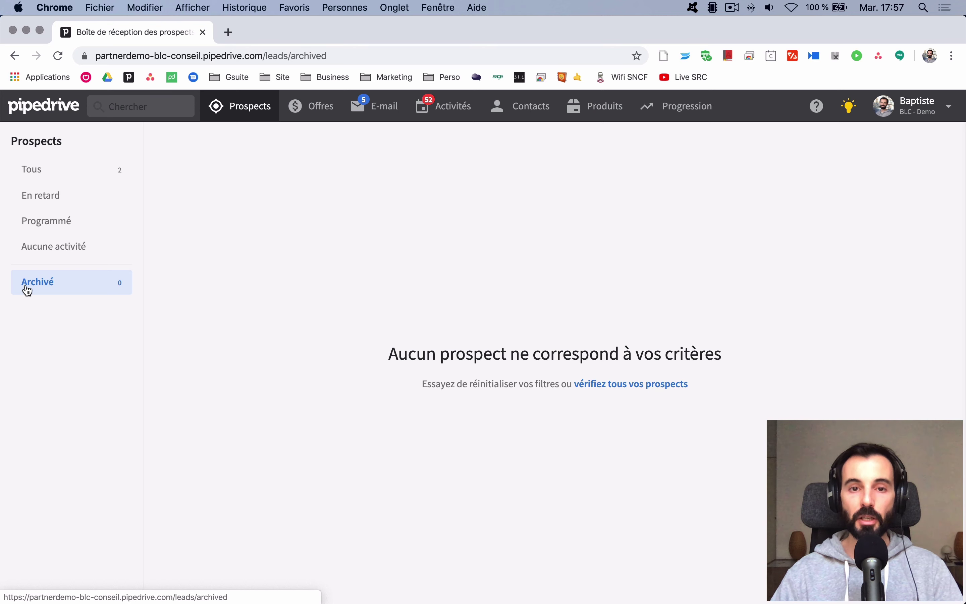
click(38, 170)
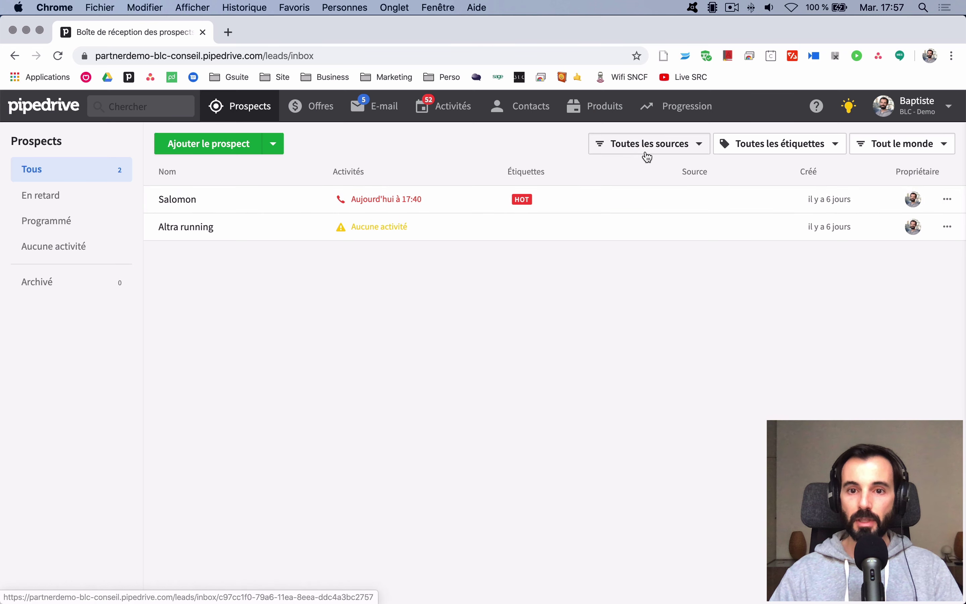
Examine the source, label and owner filter options of the prospects list without applying any filter
click(698, 151)
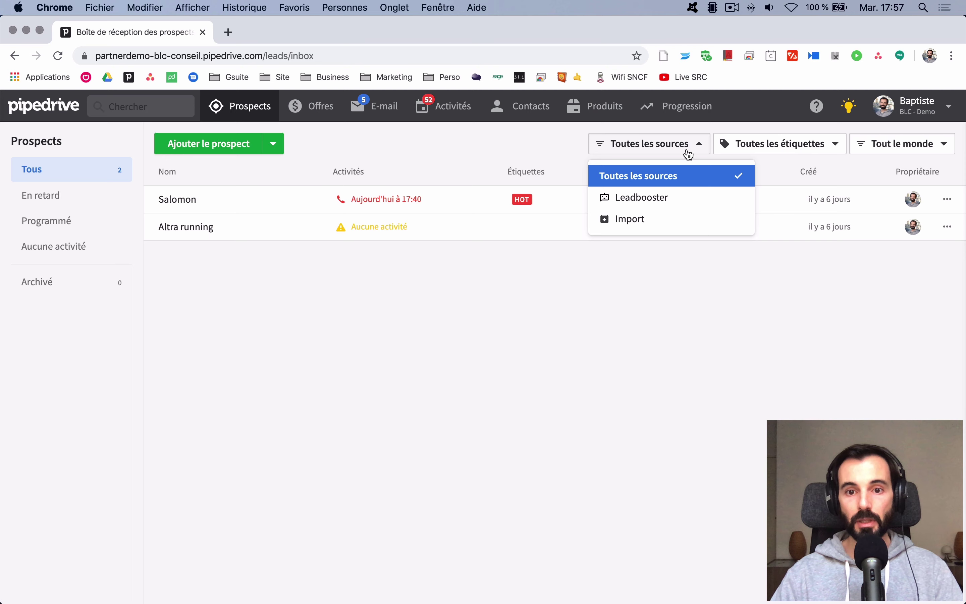
click(664, 151)
click(754, 146)
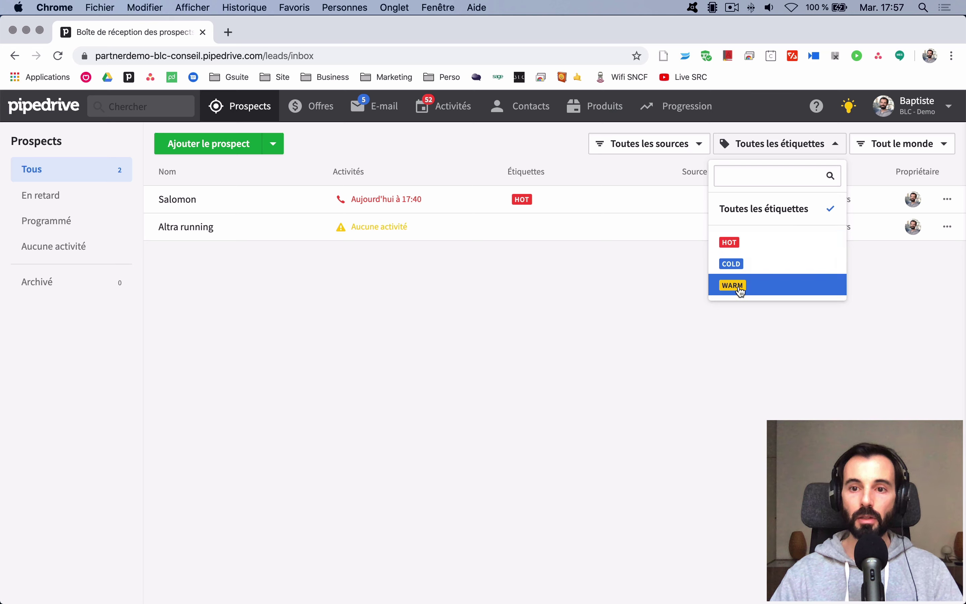
click(823, 145)
click(914, 148)
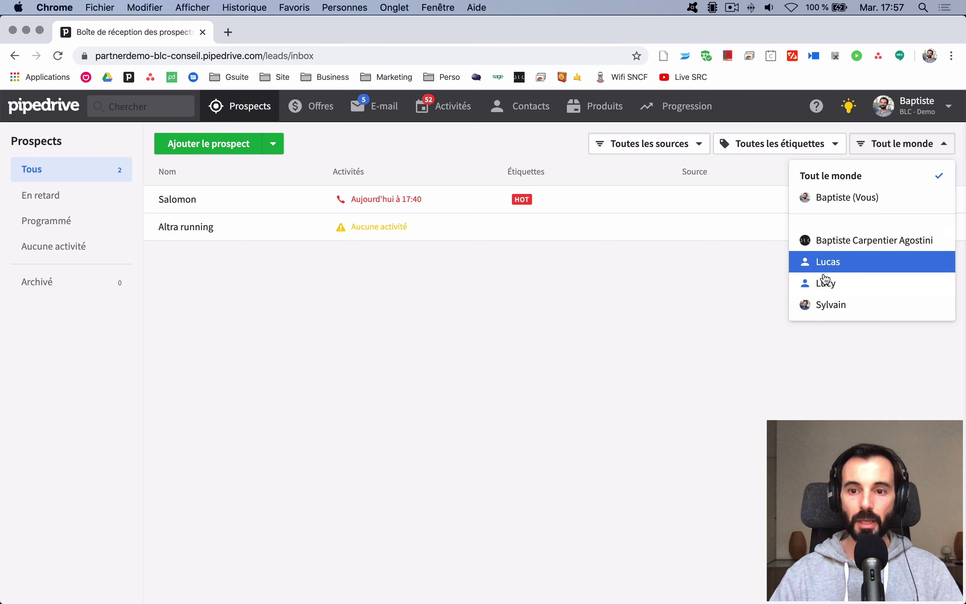
click(709, 300)
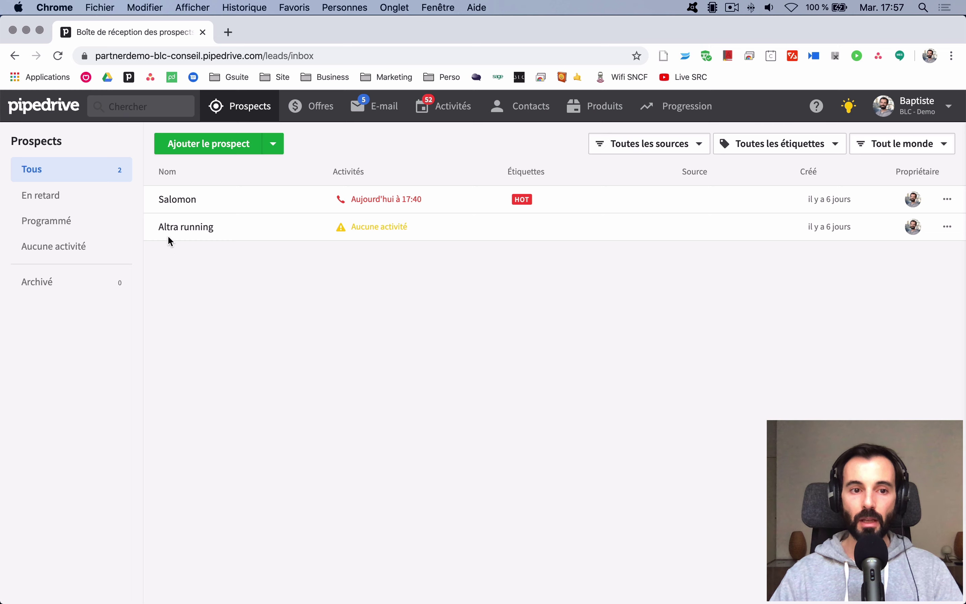
Open the Salomon prospect and save a value of 10000 euros for it
click(197, 202)
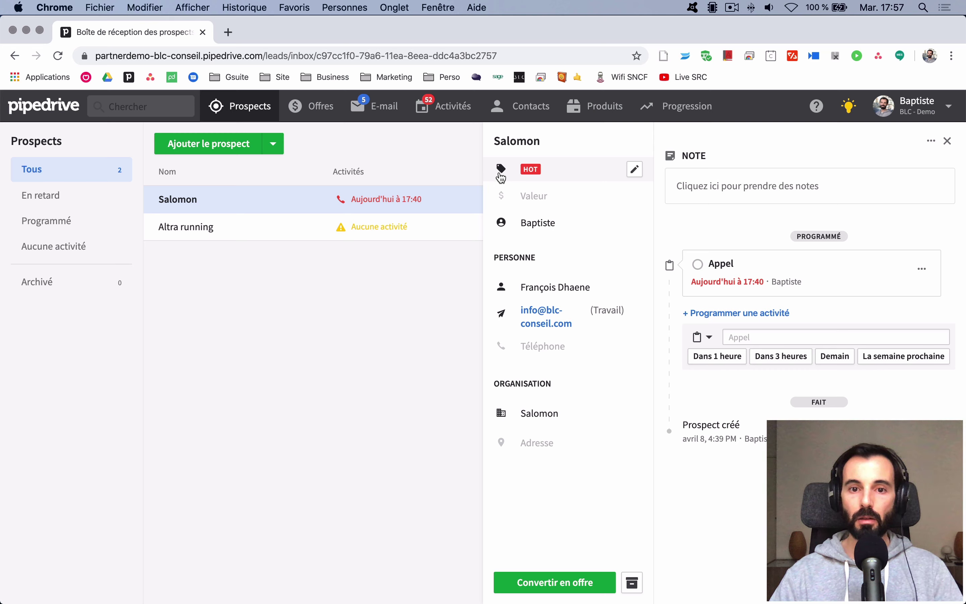
click(553, 197)
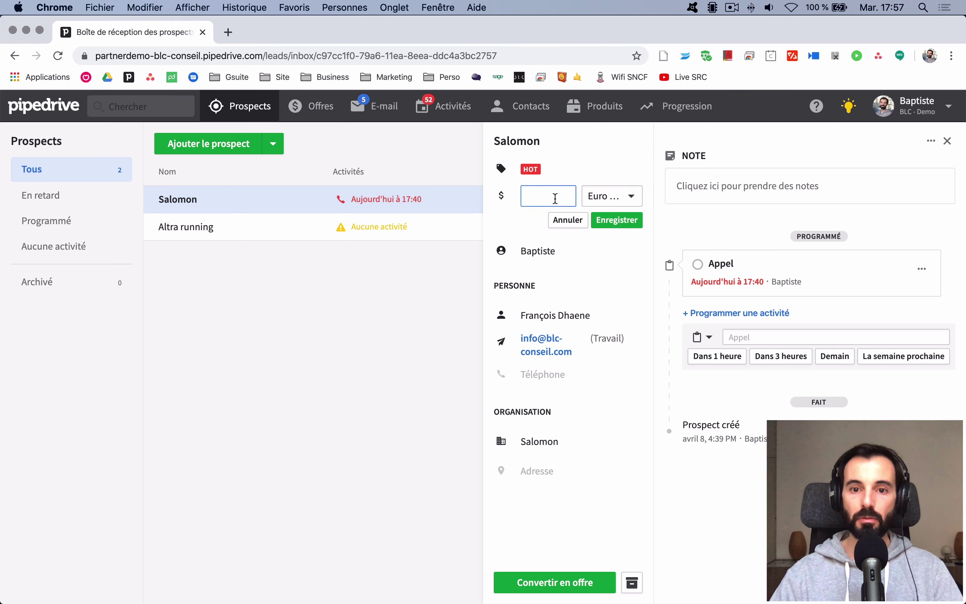
text(10000)
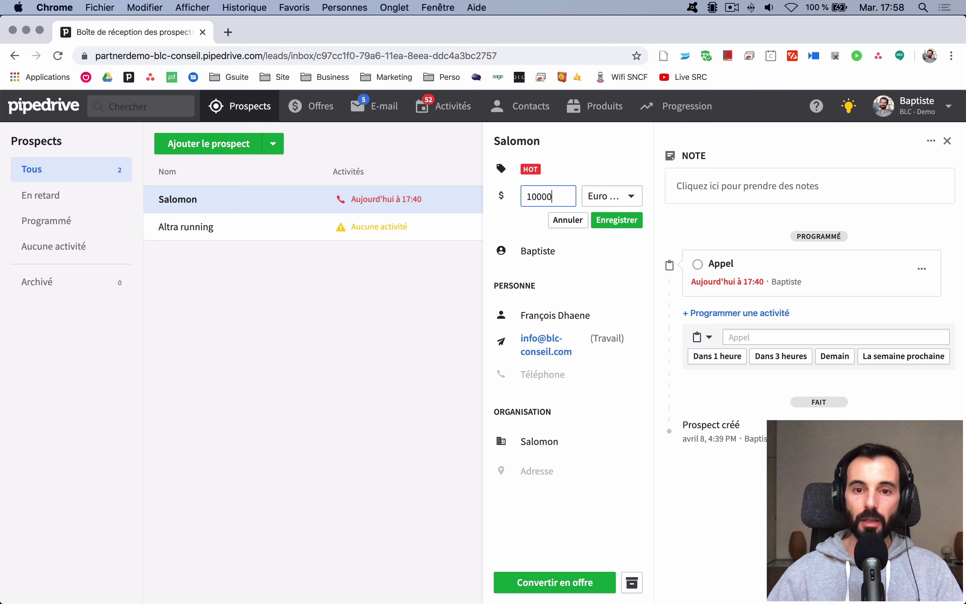
click(627, 224)
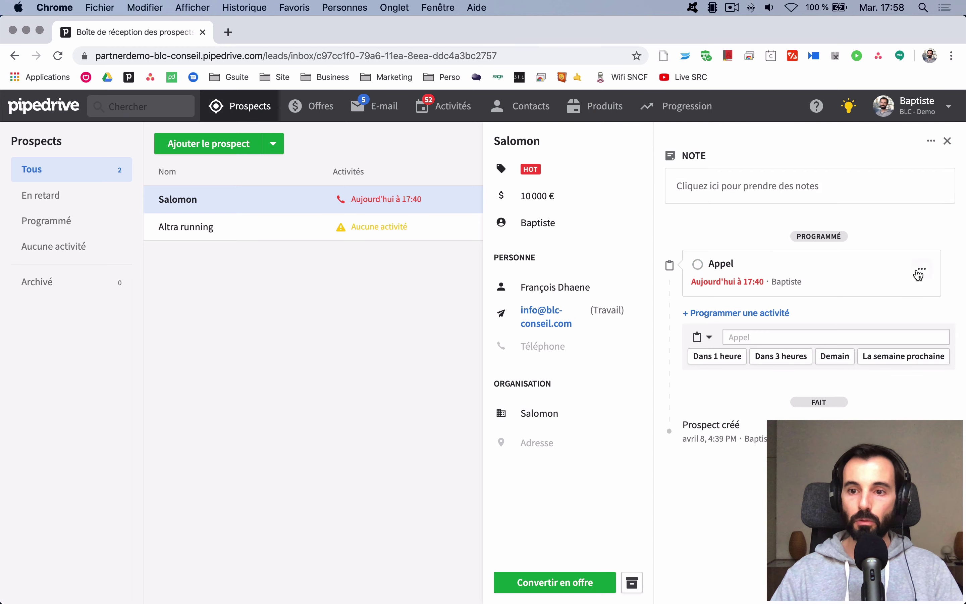
View the editing form of the Salomon prospect's scheduled Appel activity and close it without changes
click(922, 272)
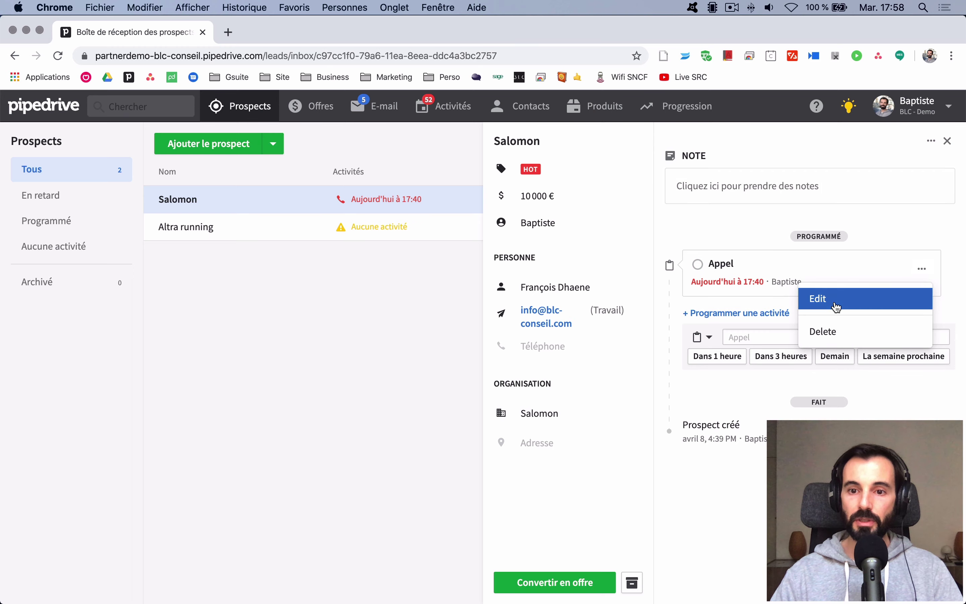
click(833, 304)
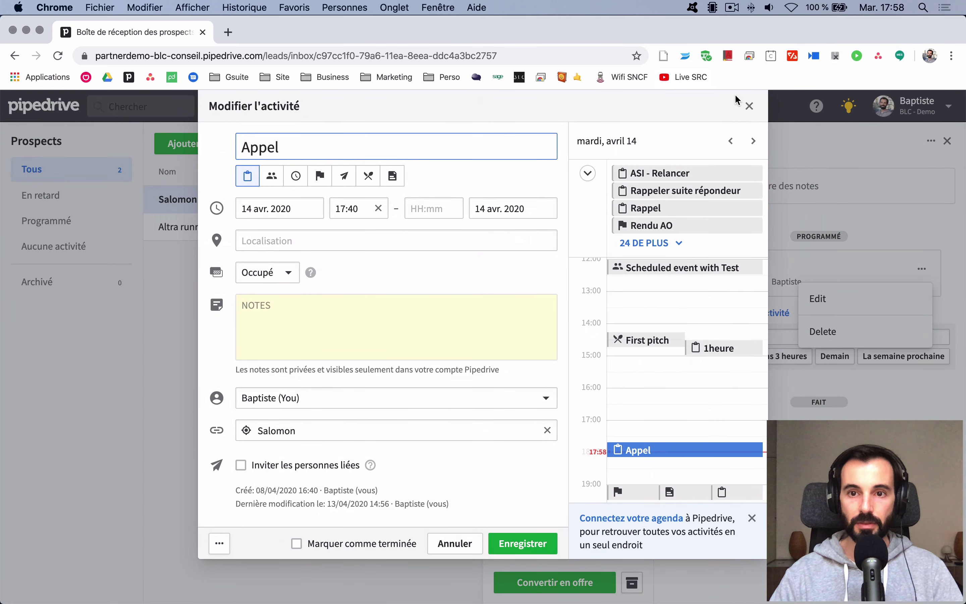
click(750, 107)
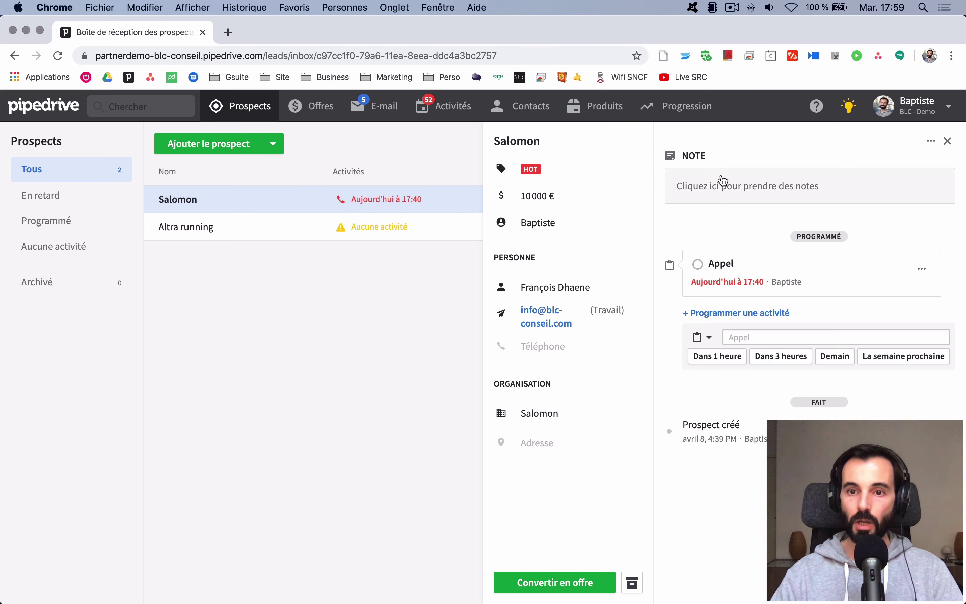
Inspect the Salomon prospect's note field and additional options, and close the prospect's details
click(723, 184)
click(873, 235)
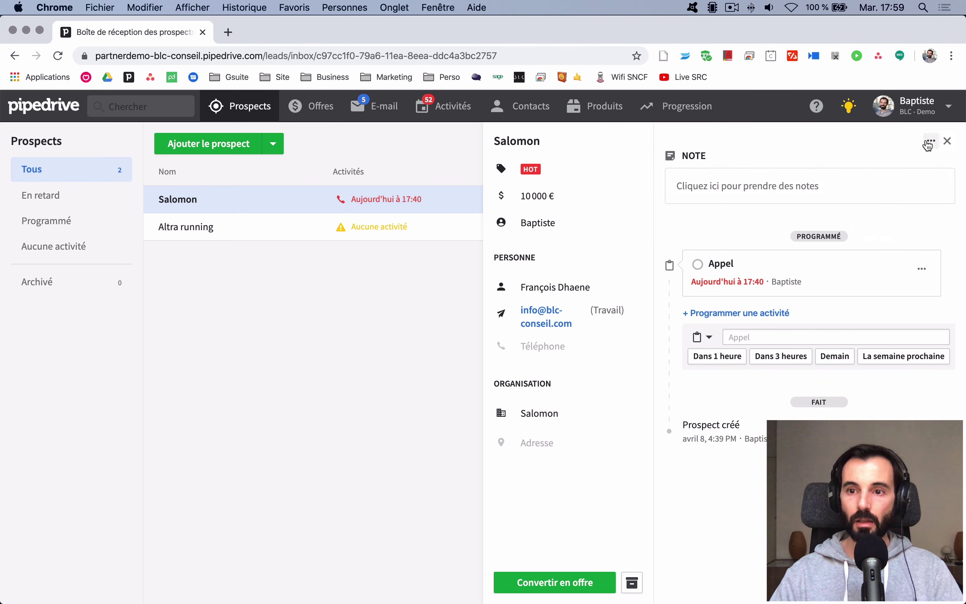
click(932, 142)
click(930, 144)
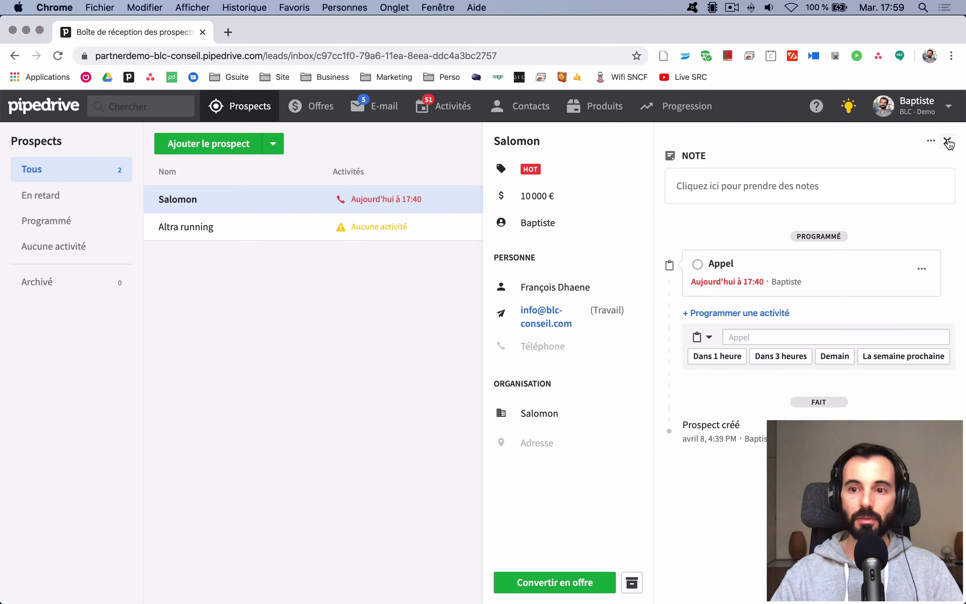
click(947, 142)
Compare the deals pipeline with the prospects inbox, ending on the prospects list
click(313, 107)
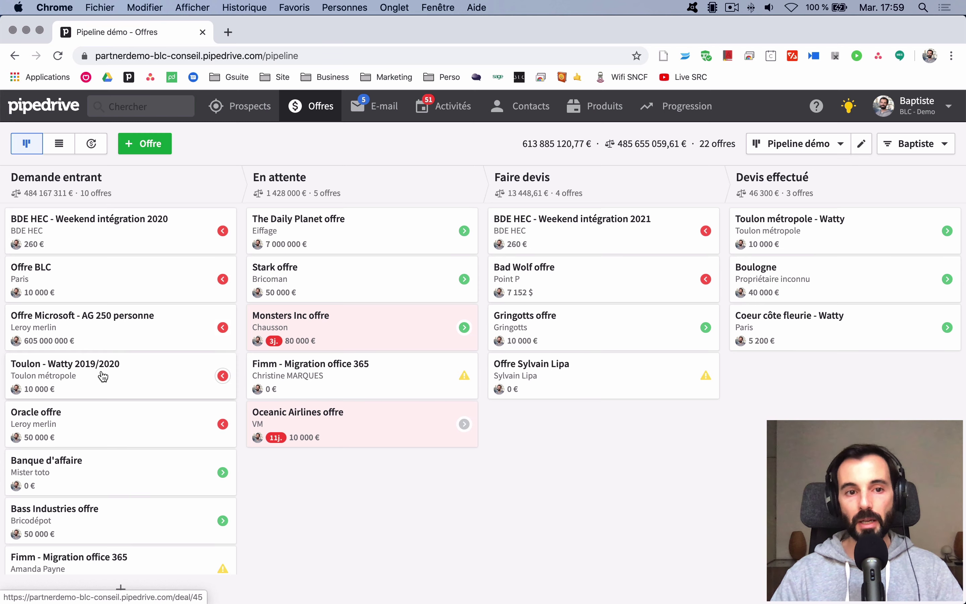
click(241, 115)
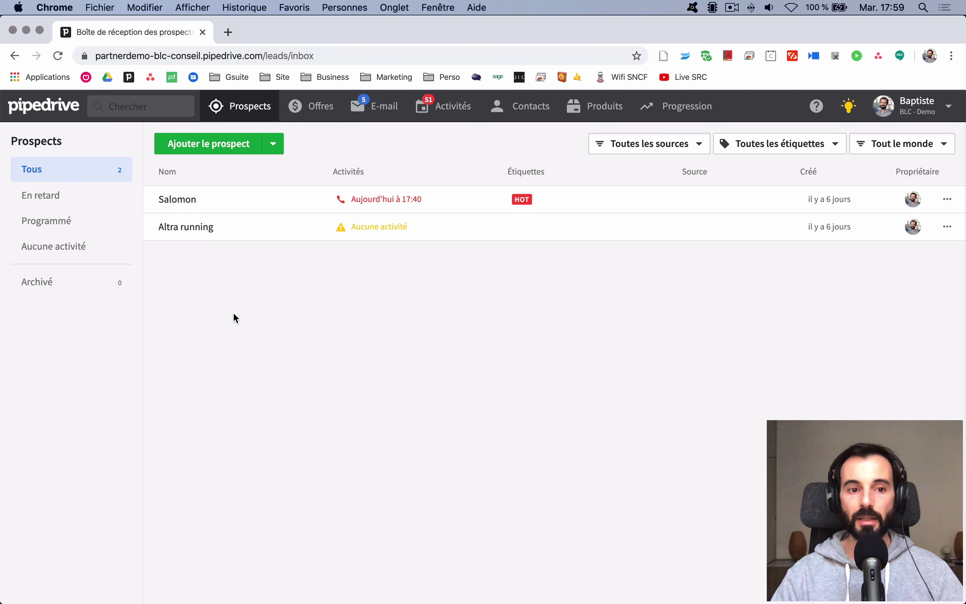
click(299, 112)
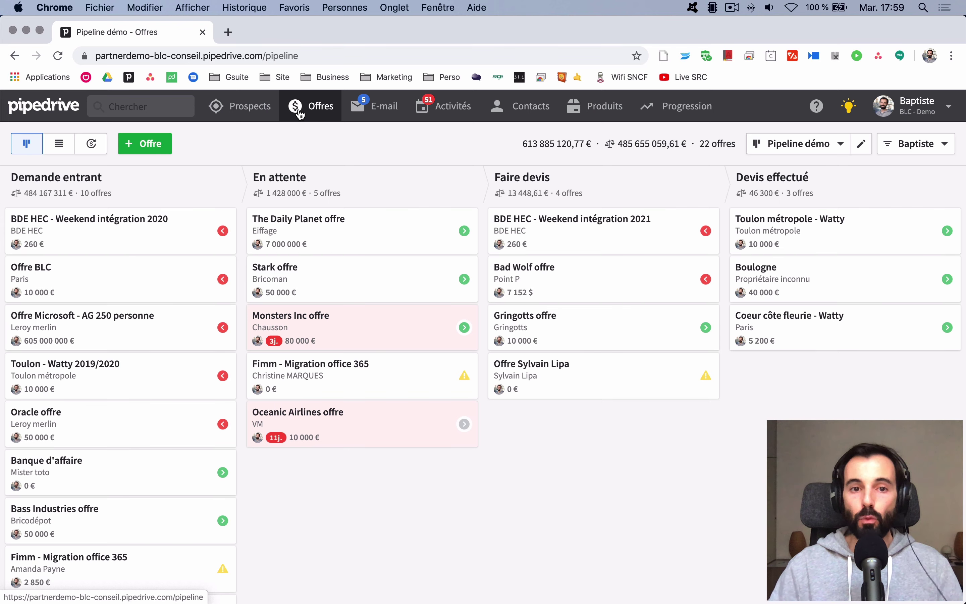
click(251, 114)
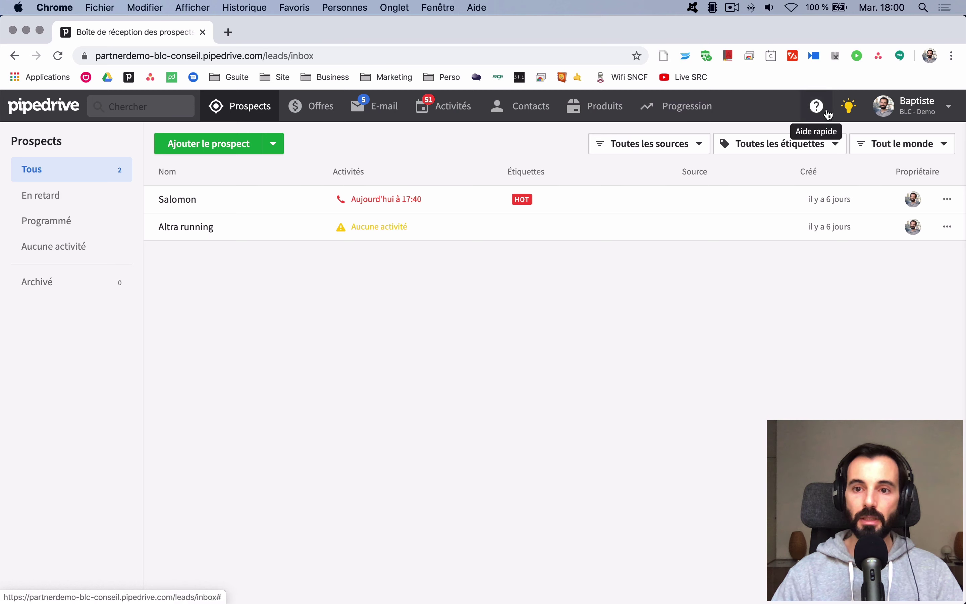
Open the quick help from the prospects inbox and close it again
click(817, 105)
click(614, 514)
click(938, 148)
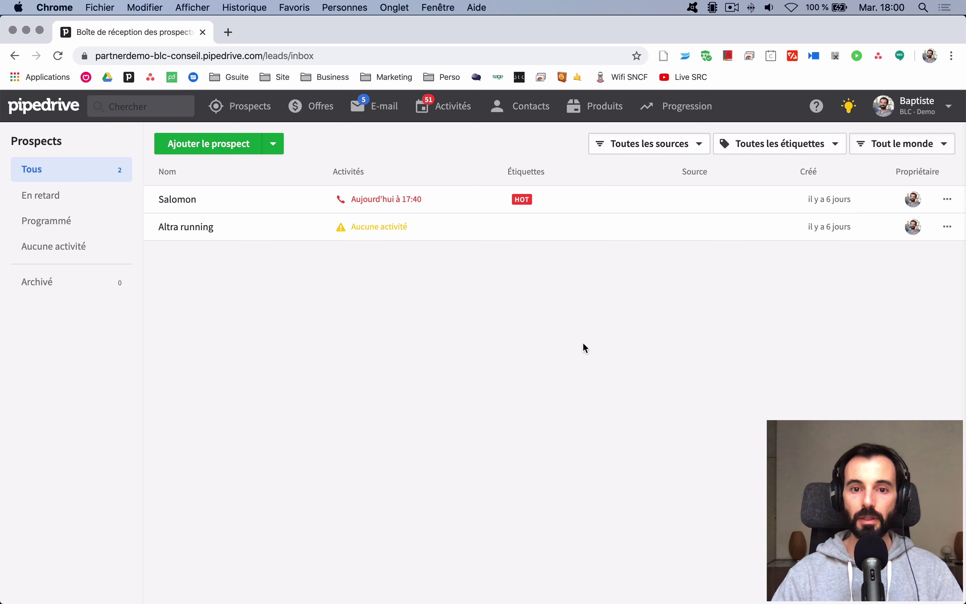